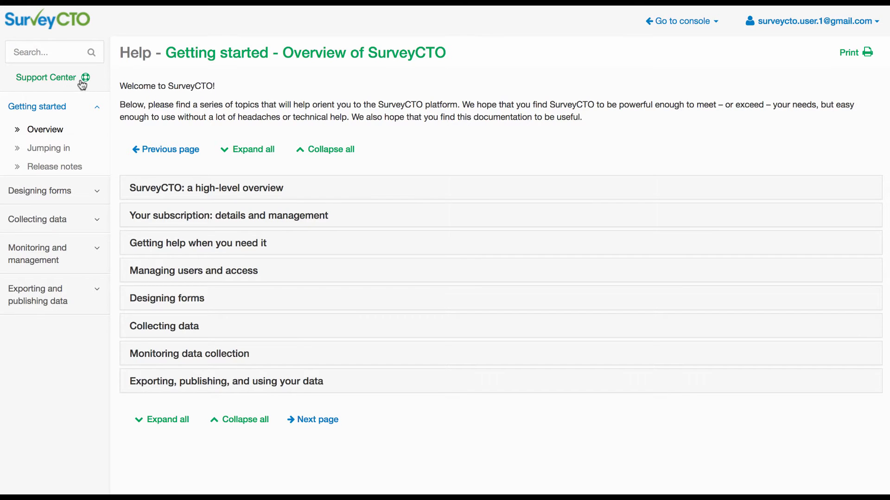
Step: Open the Support Center and sign in with the account credentials on server videodemo
click(82, 83)
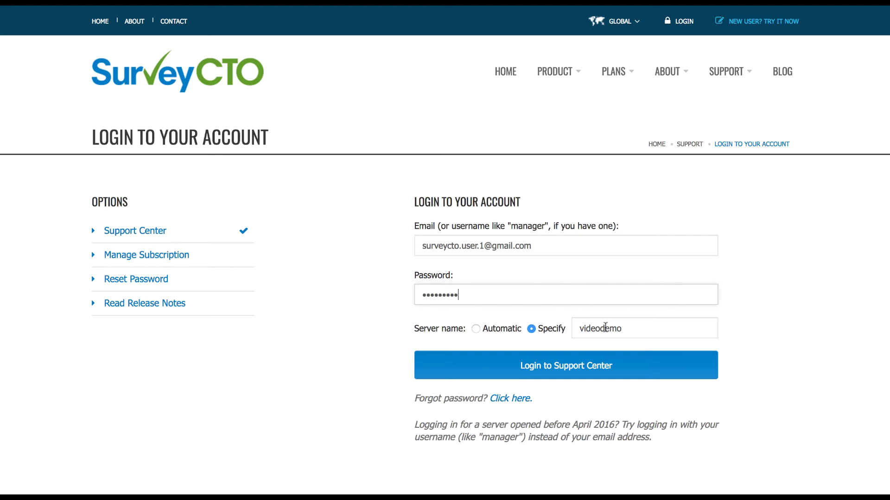
click(559, 376)
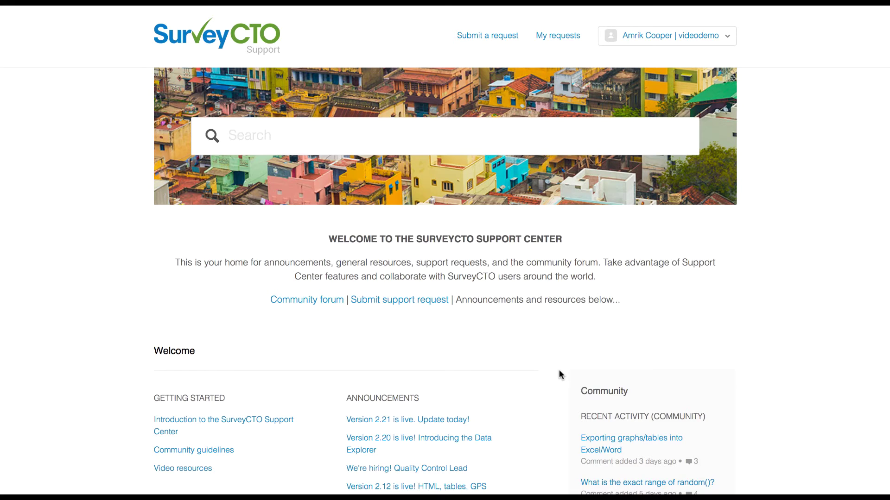
Step: Start a new support request titled 'Display previous answer in follow-up questions'
click(404, 302)
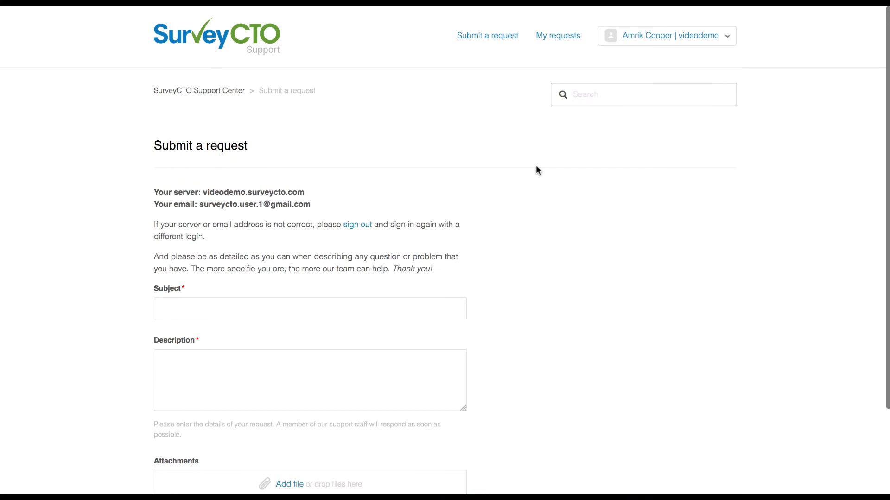
scroll(536, 170, down, 4)
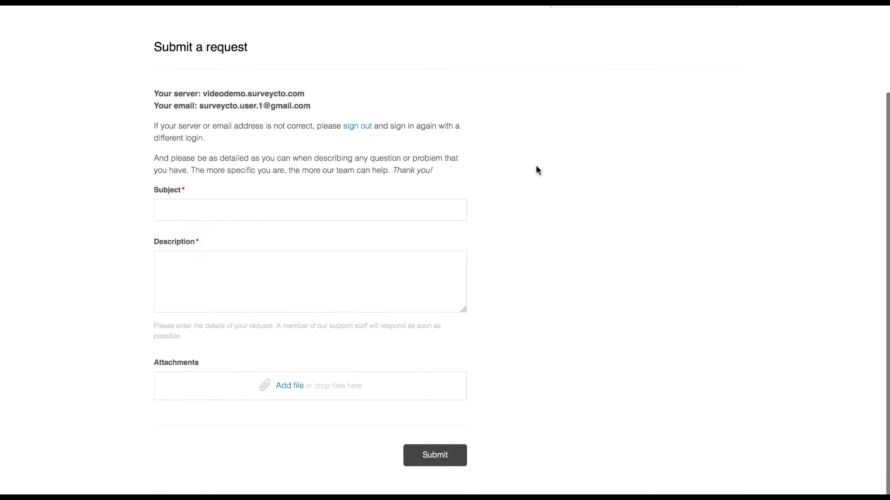
click(312, 205)
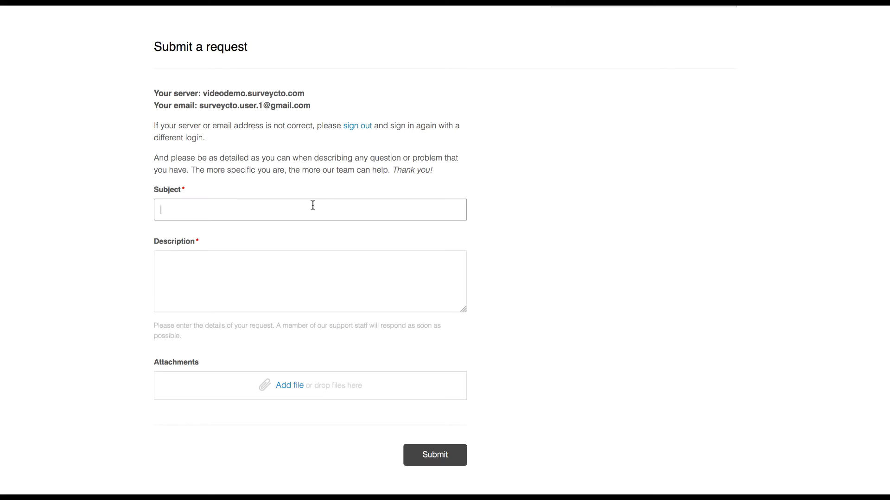
text(Display previous ans)
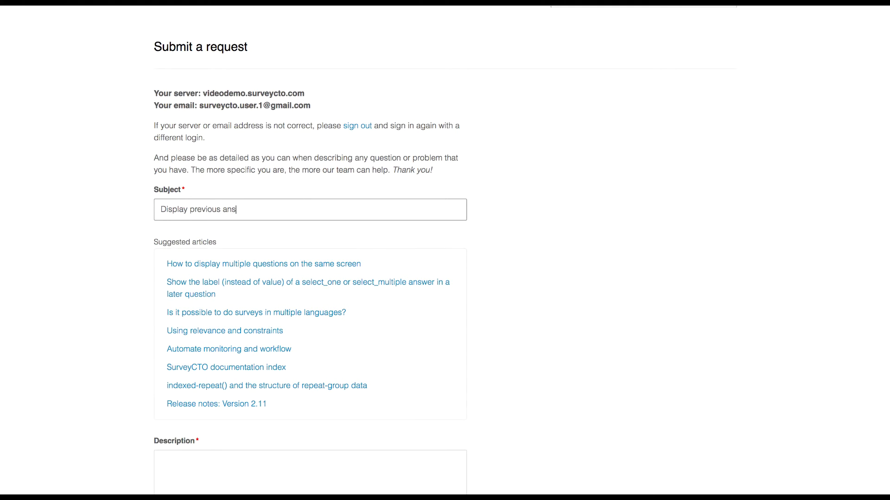
text(wer in follow-up question)
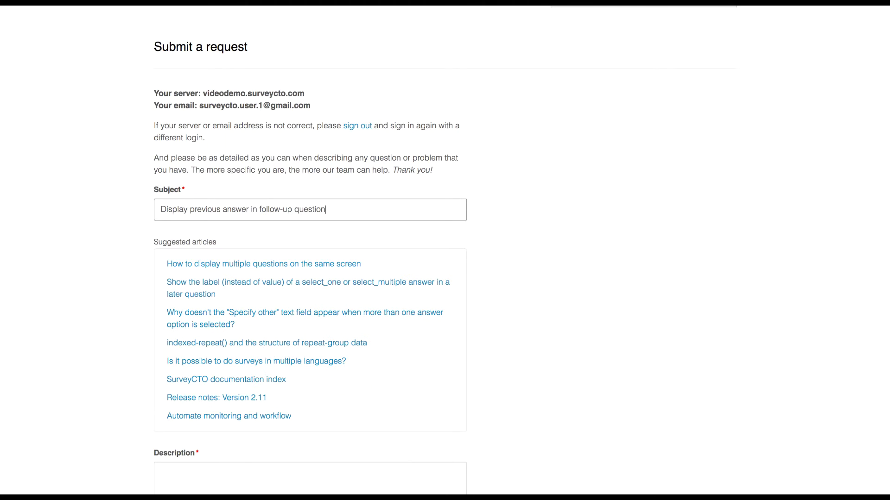
text(s)
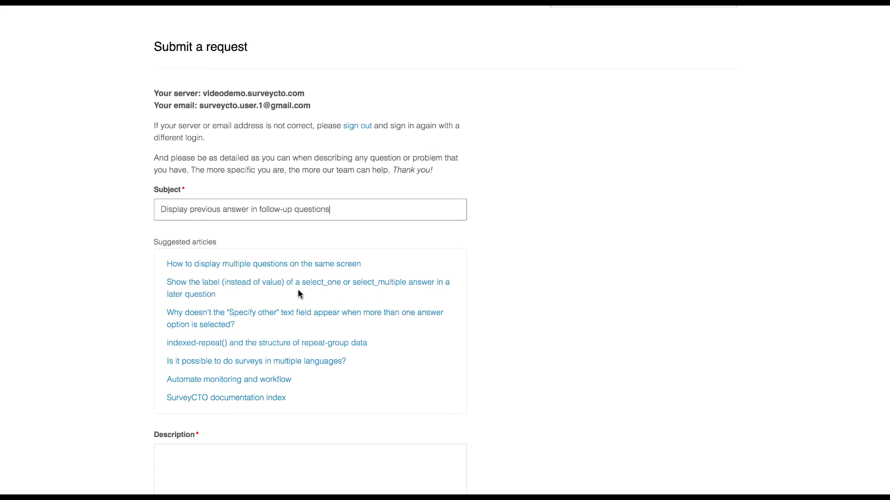
scroll(298, 291, down, 1)
scroll(298, 291, down, 5)
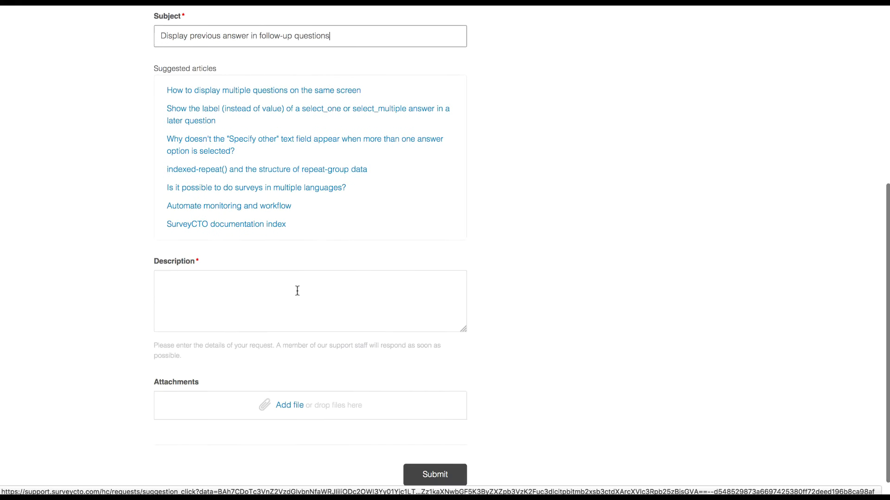
Step: Write a greeting, the question about showing a previous answer in a follow-up, and an attachment note
click(277, 292)
text(Hello SurveyCTO )
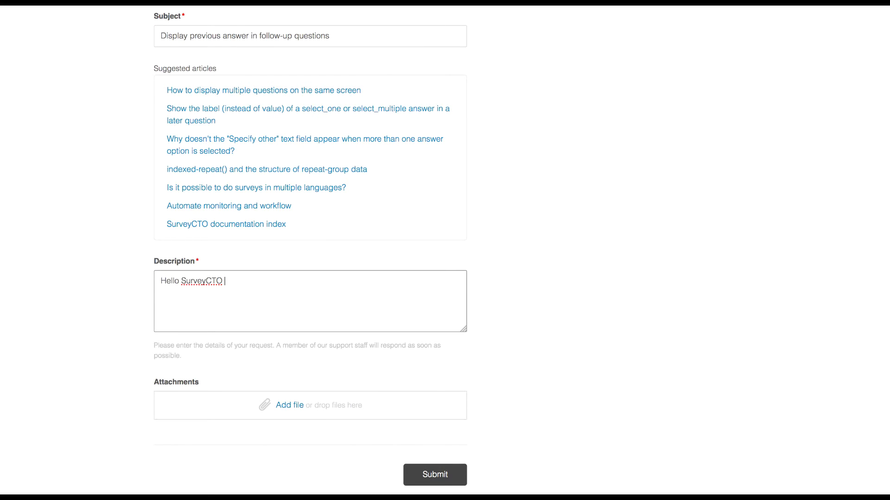
text(support team:)
key(Return)
key(Return)
text(I would like to be able to display the answer from )
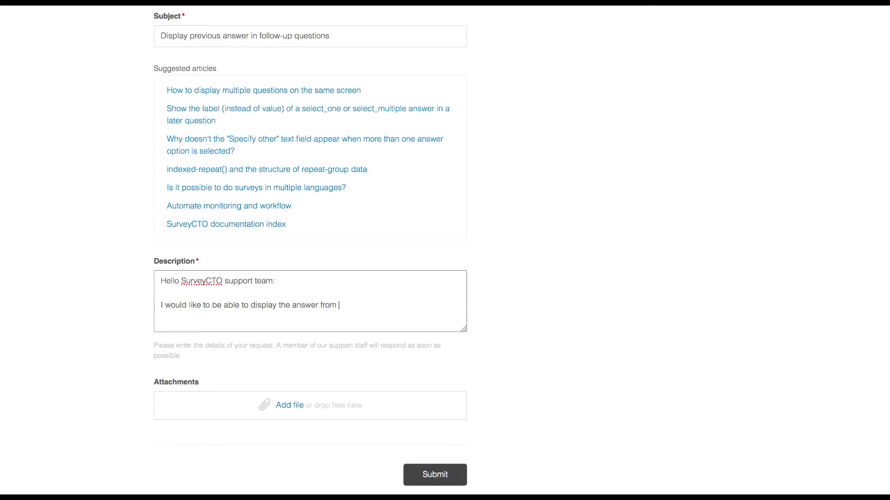
text(a previous question in a follow-up)
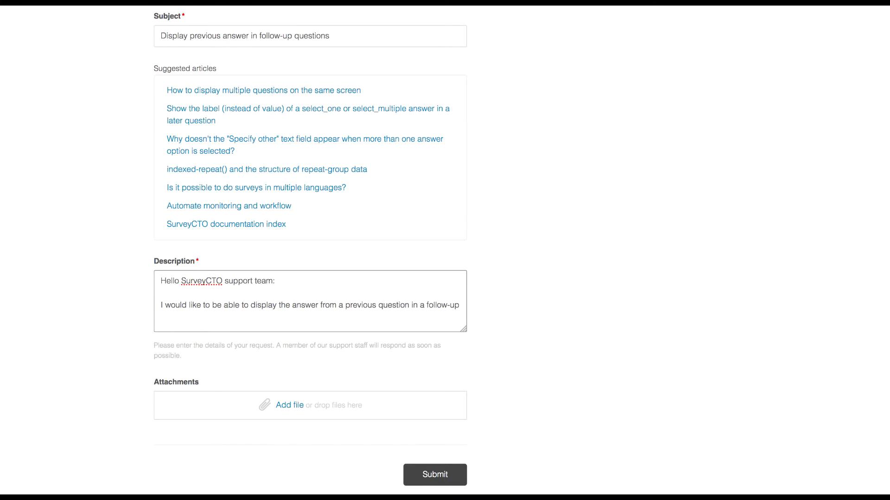
text( question. So, for example, I added a te)
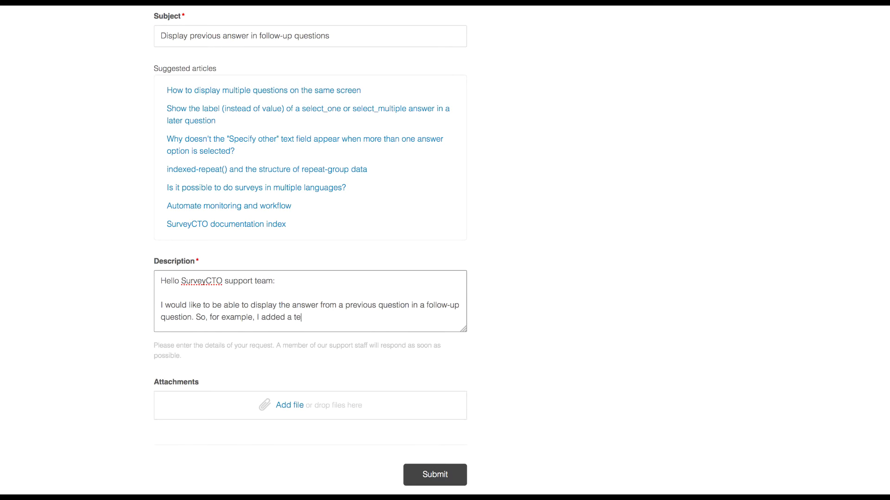
text(xt field to collect the name of a person. If I would like to)
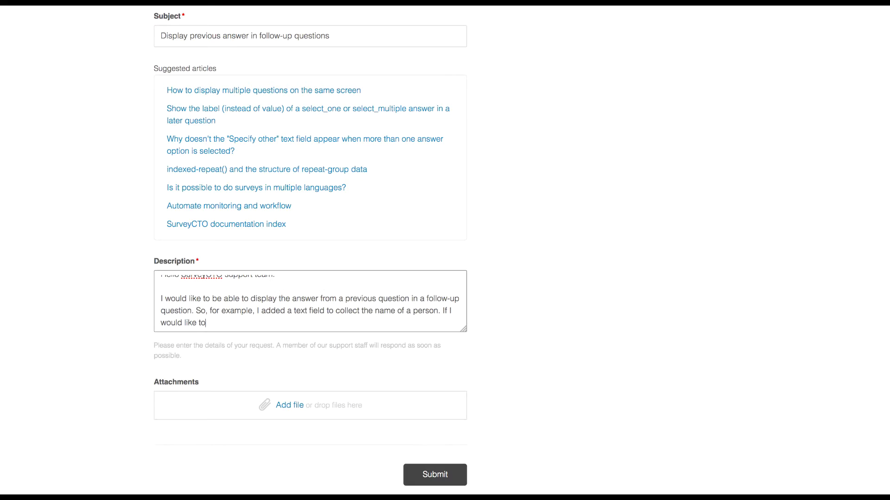
text( ask how old that person is and mention )
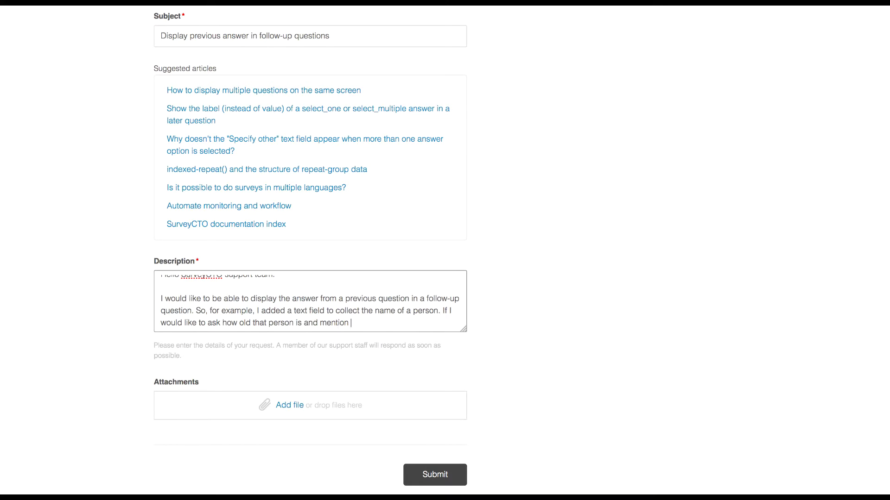
text(them by name in the follow-up)
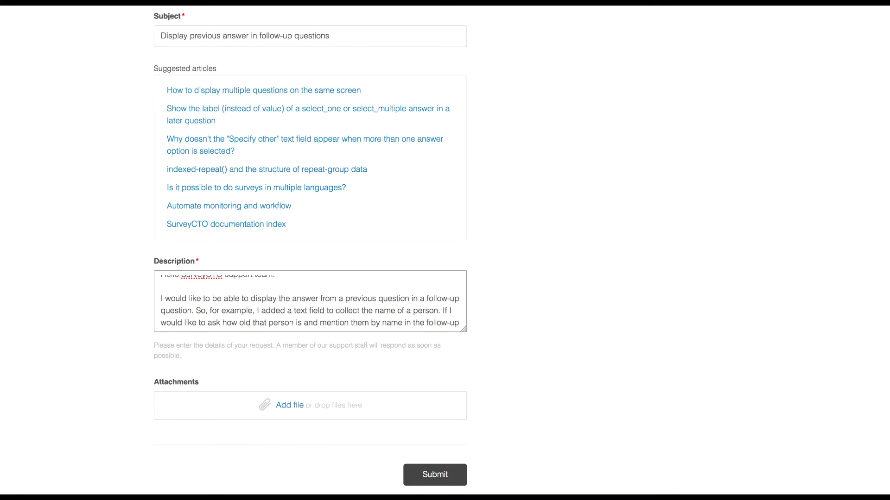
text( question, how can I do that?)
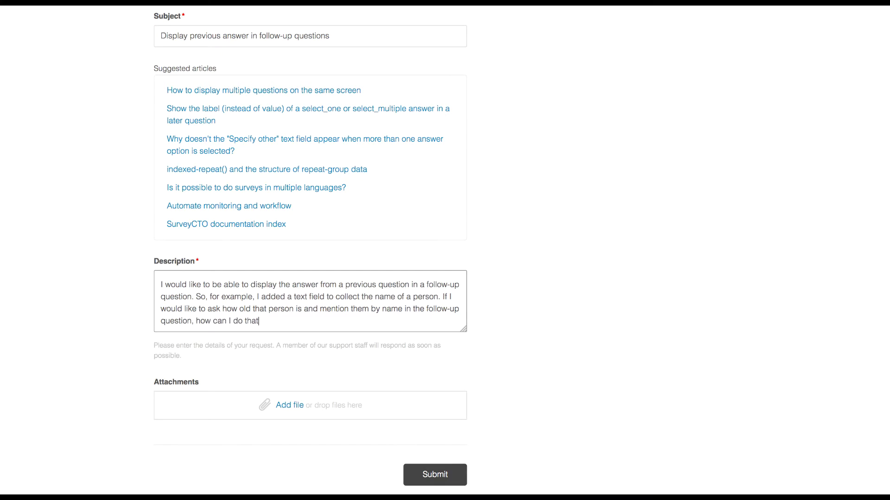
key(Return)
key(Return)
text(I have att)
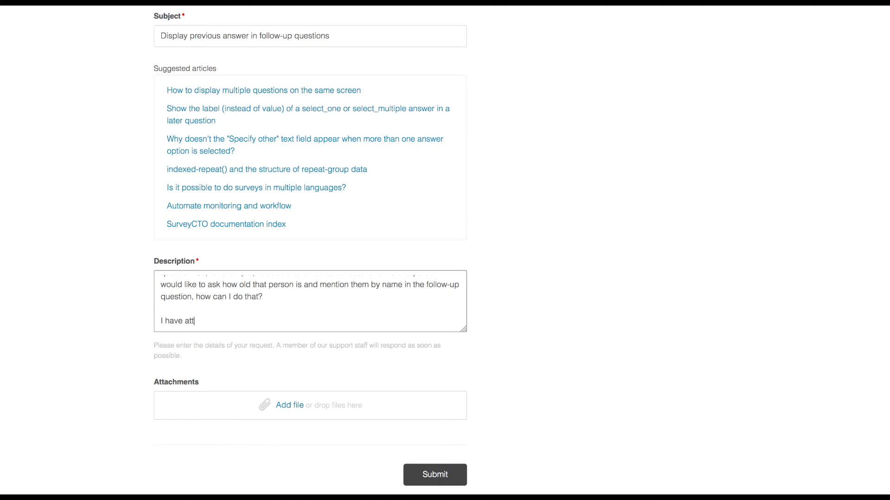
text(ached a copy of my form. Thanks!)
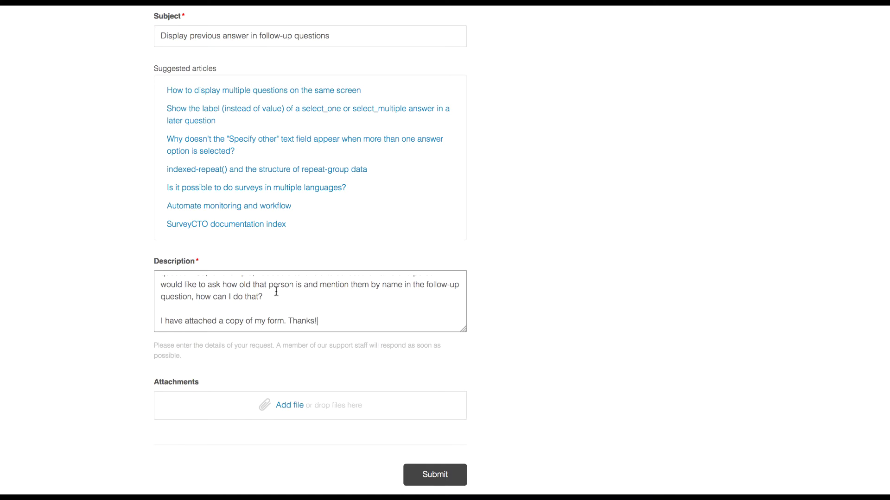
scroll(242, 295, up, 5)
scroll(242, 294, down, 5)
scroll(344, 305, down, 1)
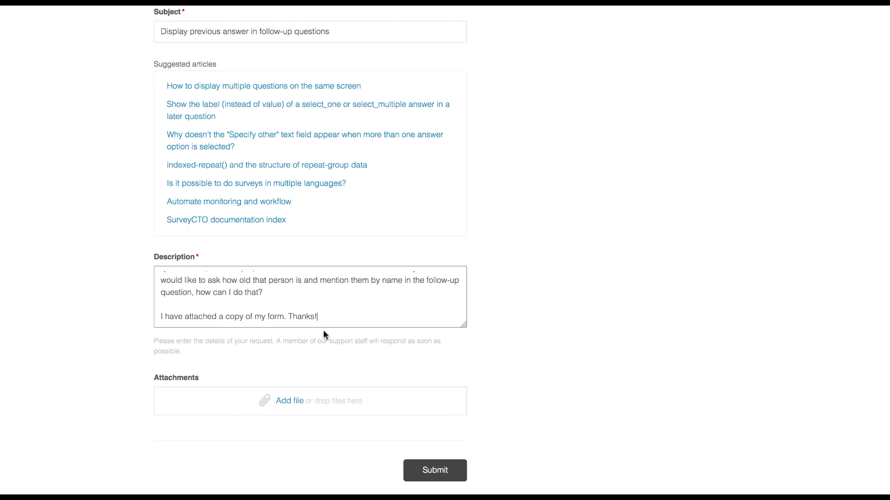
Step: Attach My form.xlsx from the Desktop to the support request
click(285, 399)
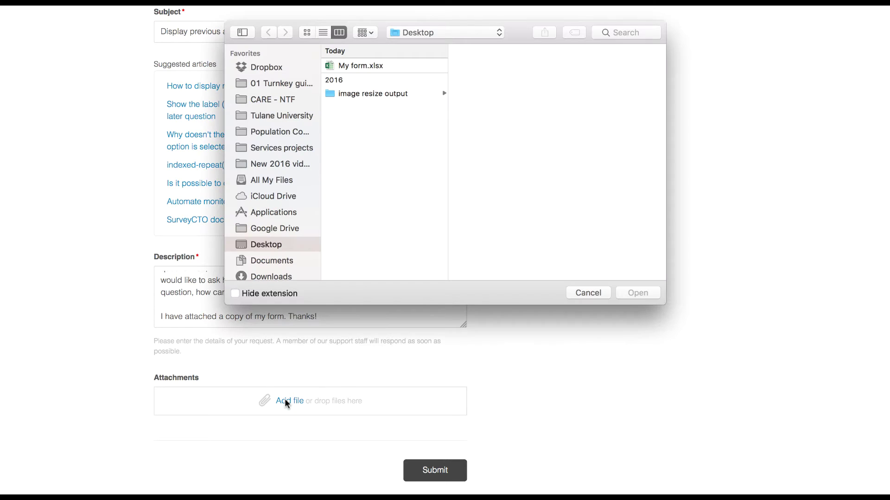
click(372, 65)
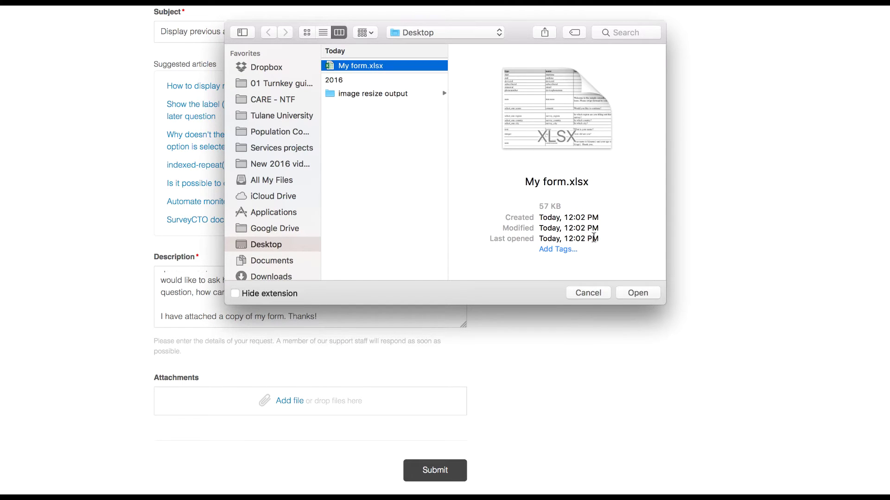
click(625, 291)
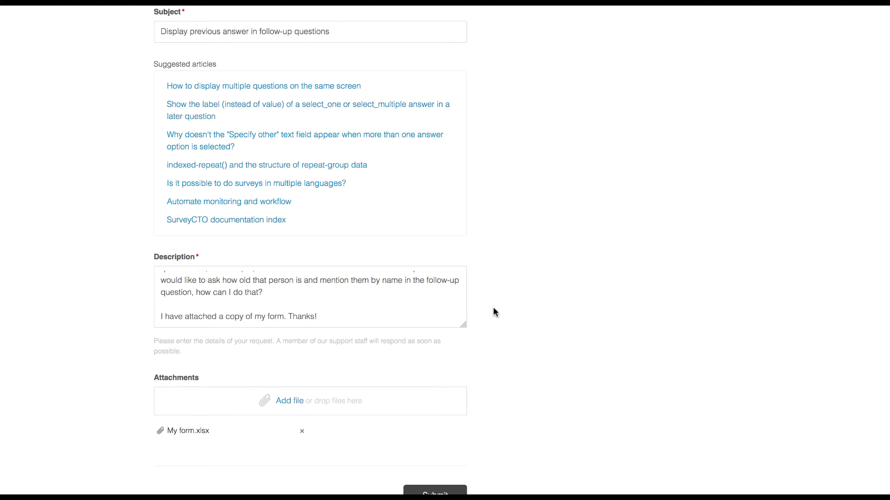
scroll(454, 278, down, 5)
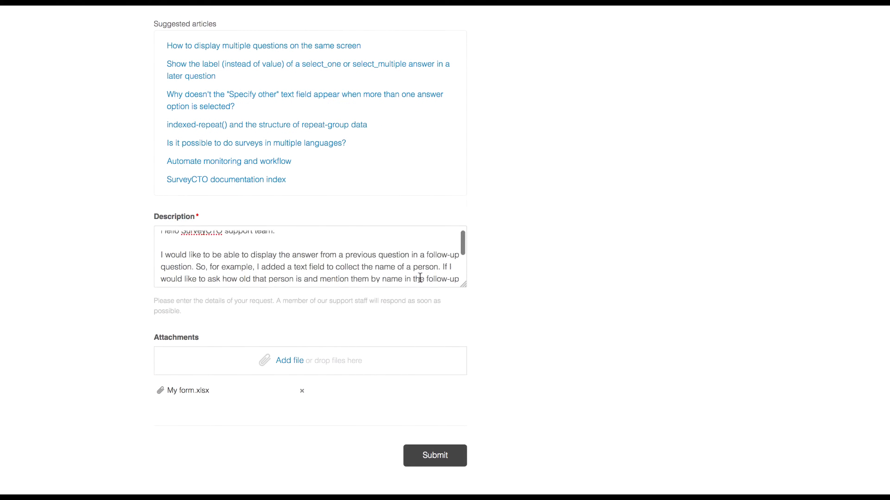
scroll(526, 335, down, 1)
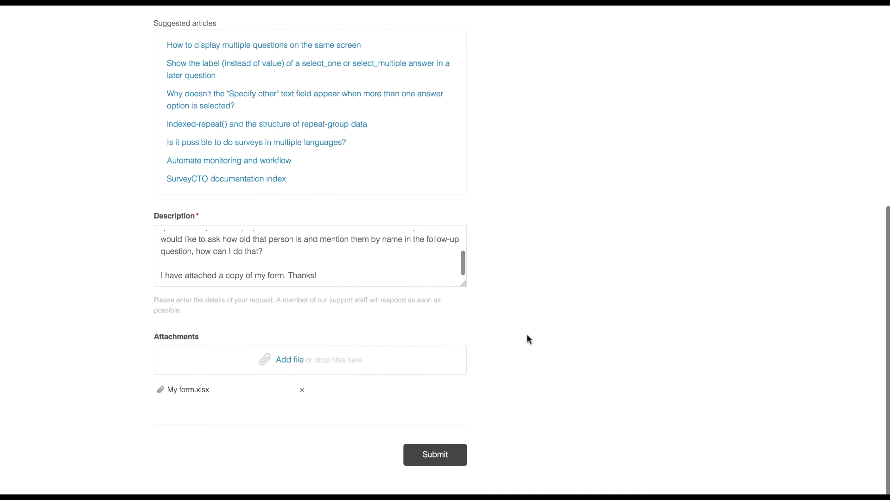
Step: Submit the request and read the support agent's emailed reply about ${name} labels in Gmail
click(434, 458)
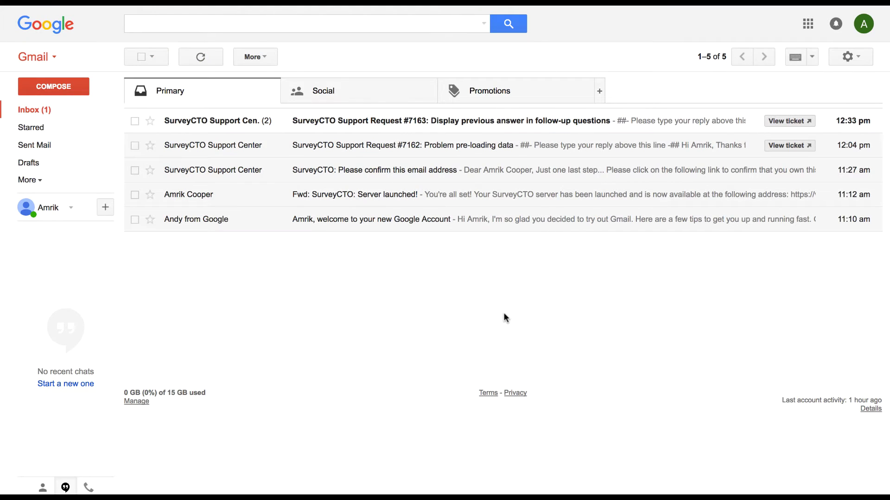
click(373, 123)
scroll(415, 220, down, 3)
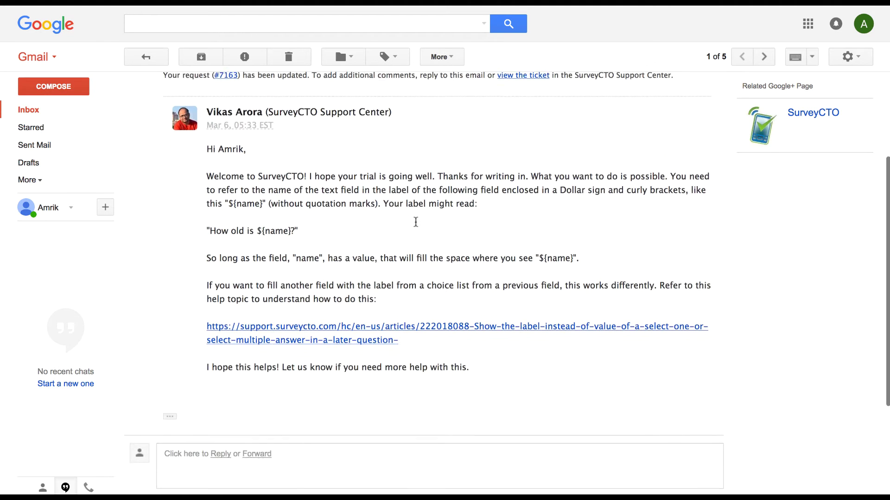
scroll(415, 222, down, 1)
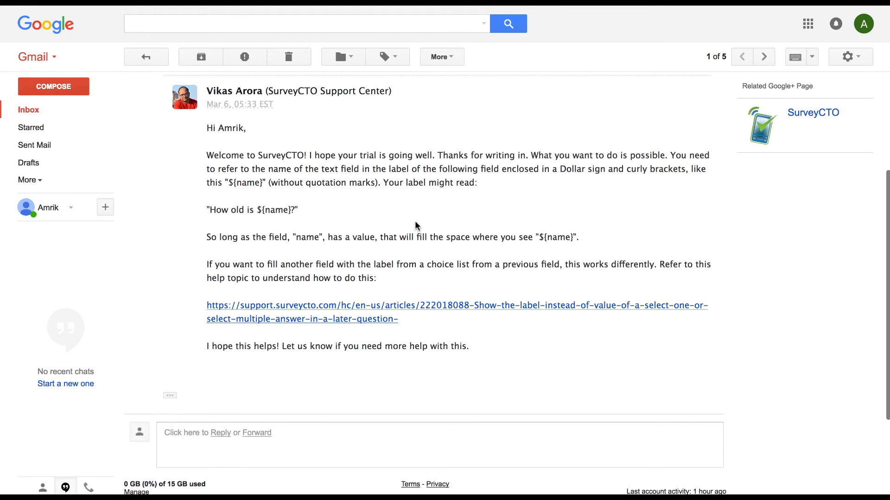
Step: Begin a Gmail reply, then check the request statuses under My requests in the Support Center
click(221, 433)
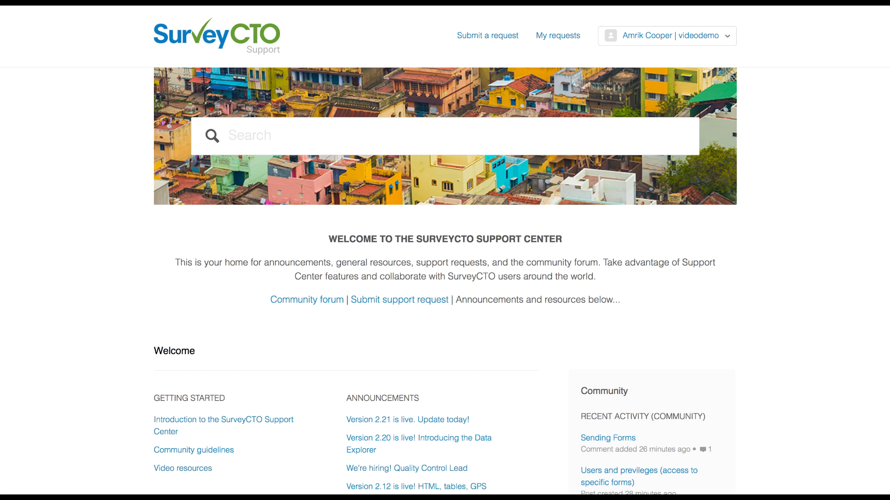
click(561, 41)
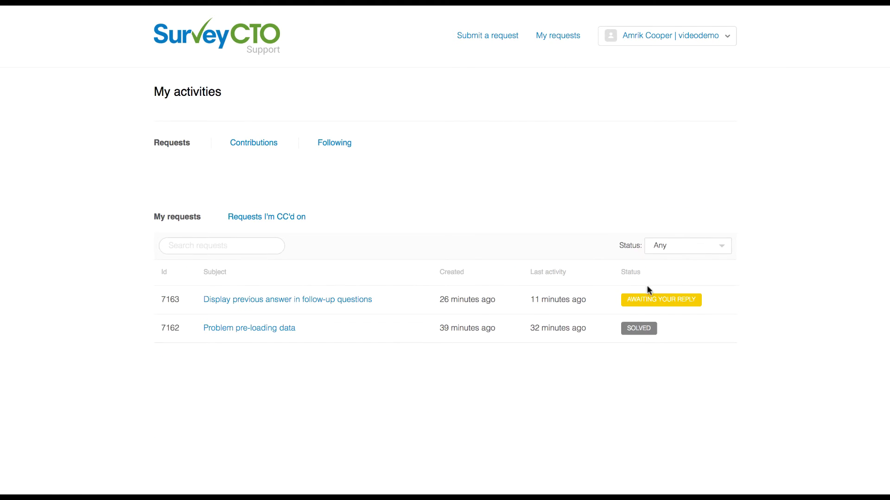
mouse_move(661, 300)
Step: Post a reply on the awaiting request: 'Thanks so much! This solved my problem.'
click(284, 302)
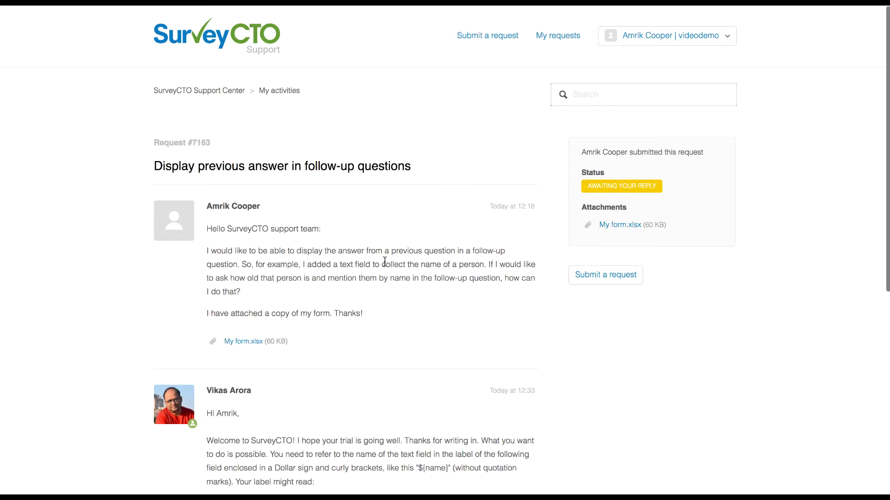
scroll(404, 266, down, 7)
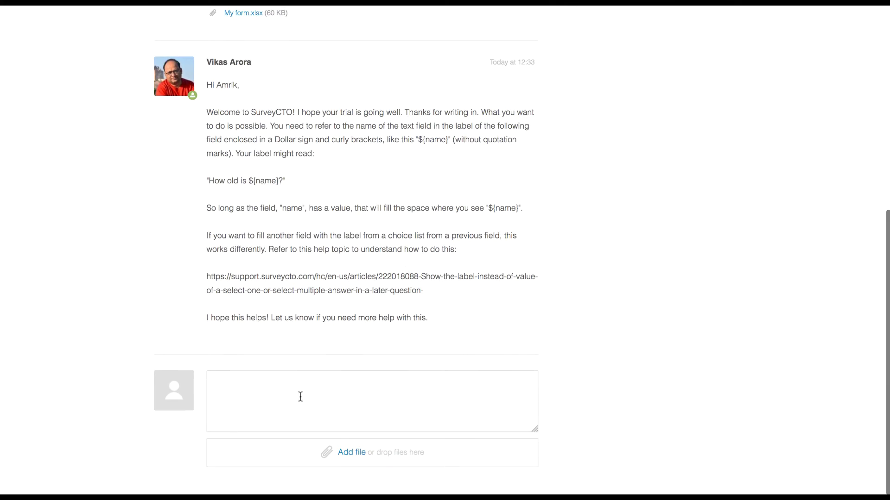
click(291, 405)
text(Hi Vikas,)
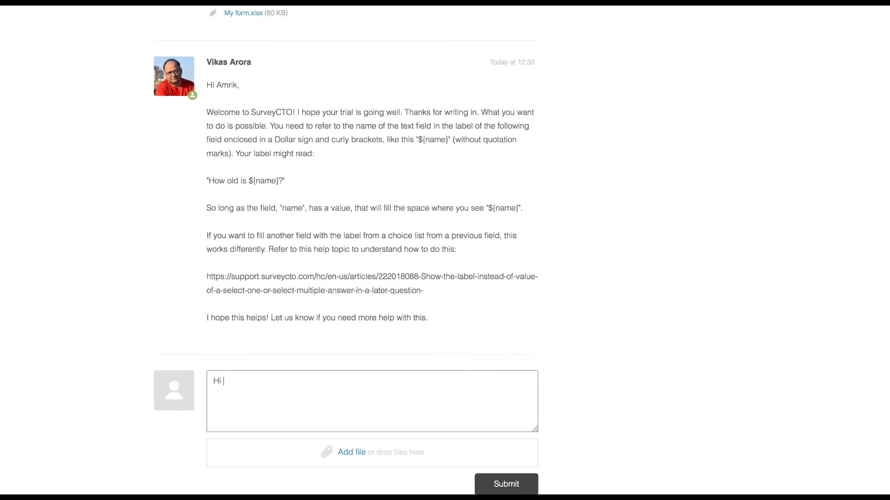
key(Return)
key(Return)
text(Thanks so much! This solved my problem.)
key(Return)
key(Return)
text(Best regards,)
scroll(293, 413, up, 2)
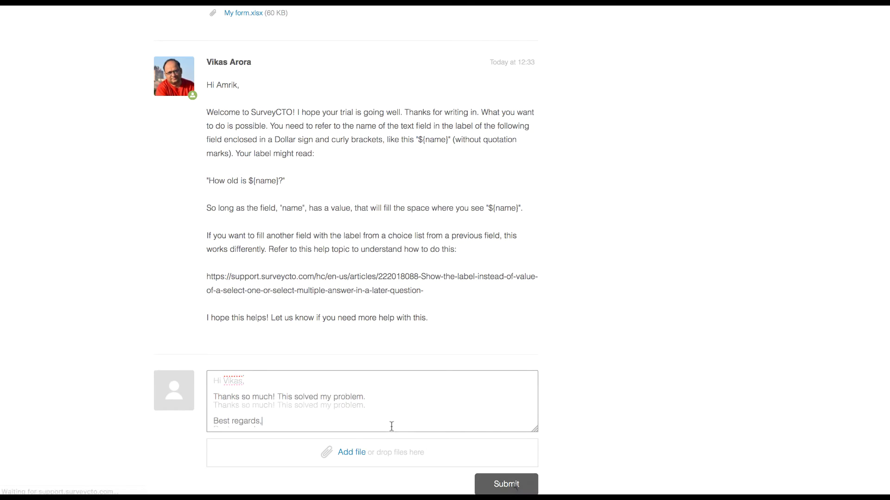
click(506, 485)
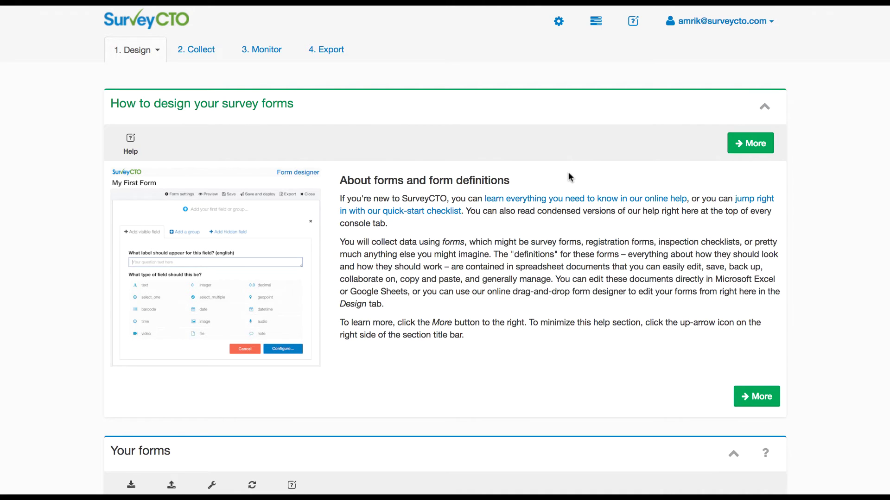
Step: Review the Your users list and open the administrator account menu for Manage subscription
scroll(568, 173, down, 15)
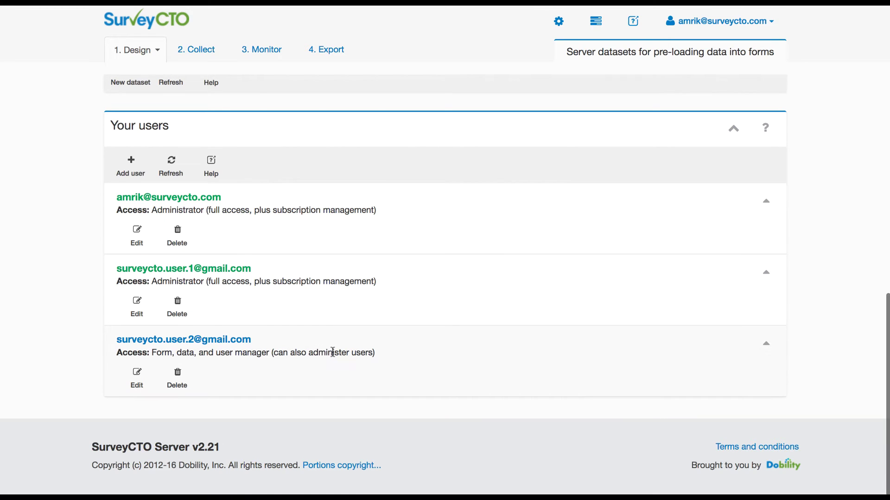
scroll(405, 195, up, 15)
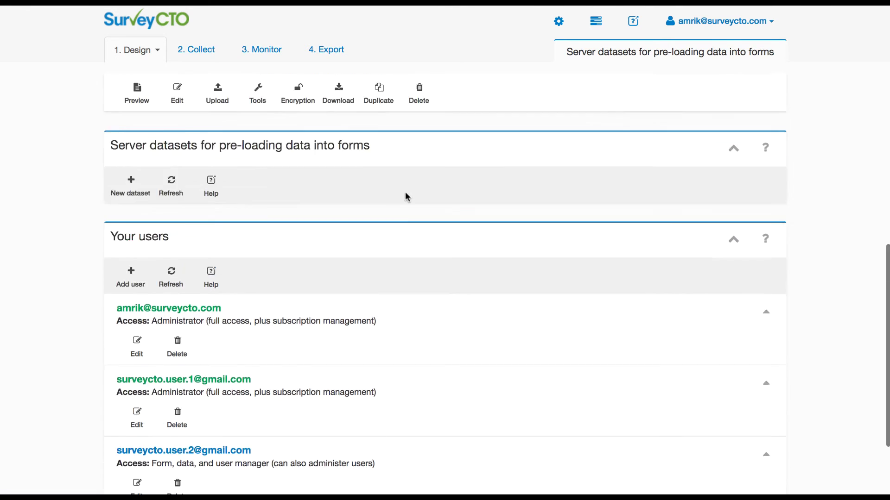
click(718, 21)
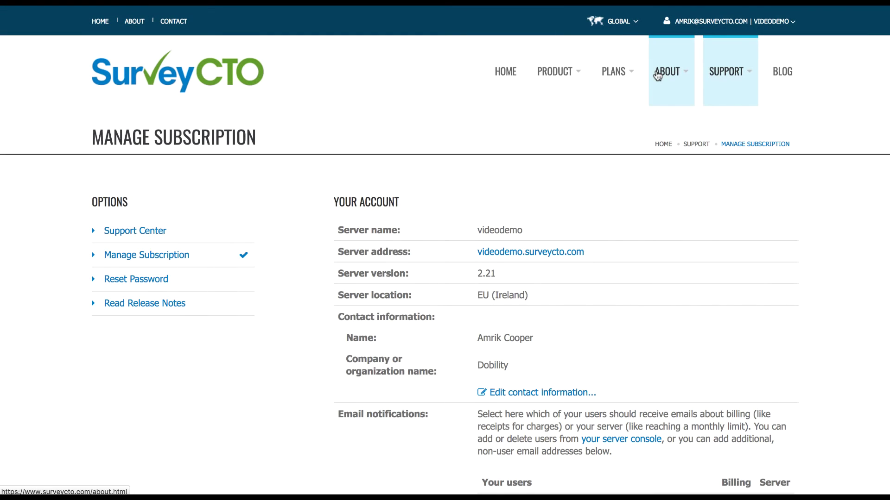
scroll(657, 76, down, 2)
scroll(657, 78, down, 8)
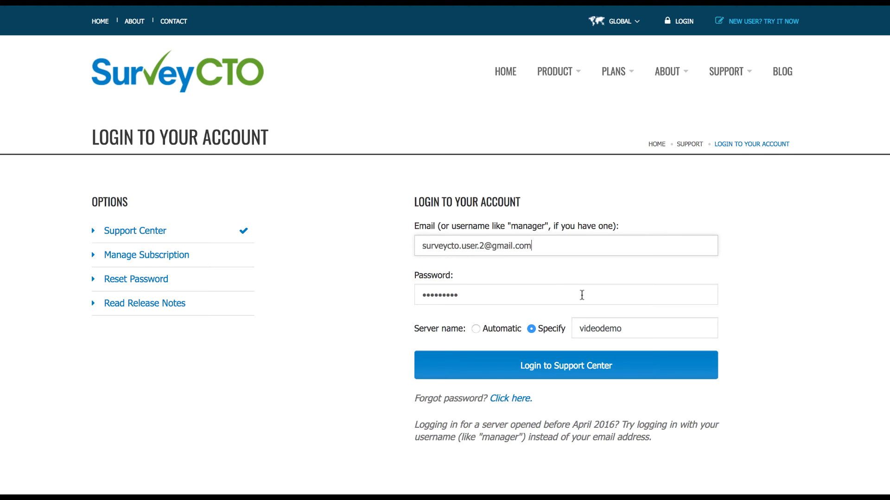
Step: Log in to the Support Center as the second user and submit their full name
click(548, 367)
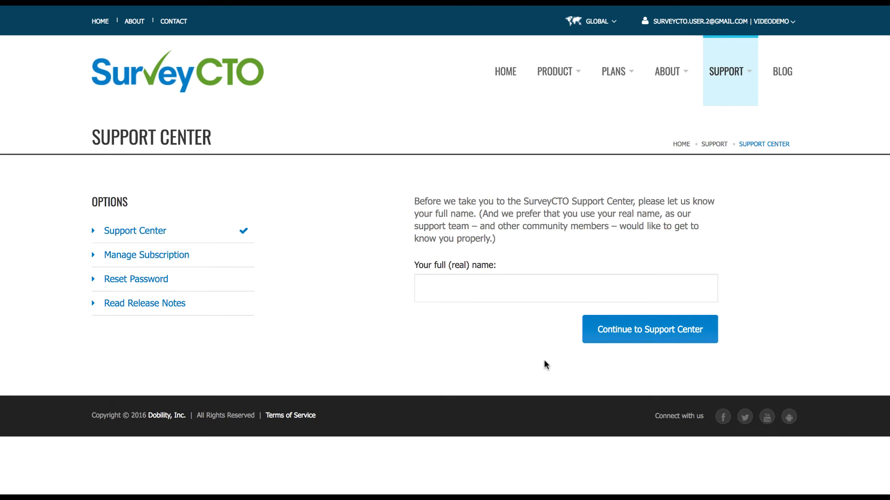
click(466, 288)
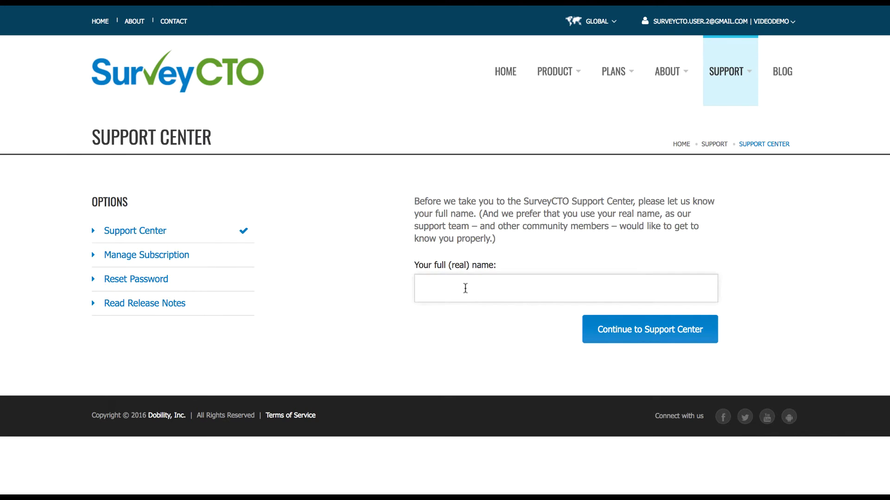
text(John Smith)
click(595, 333)
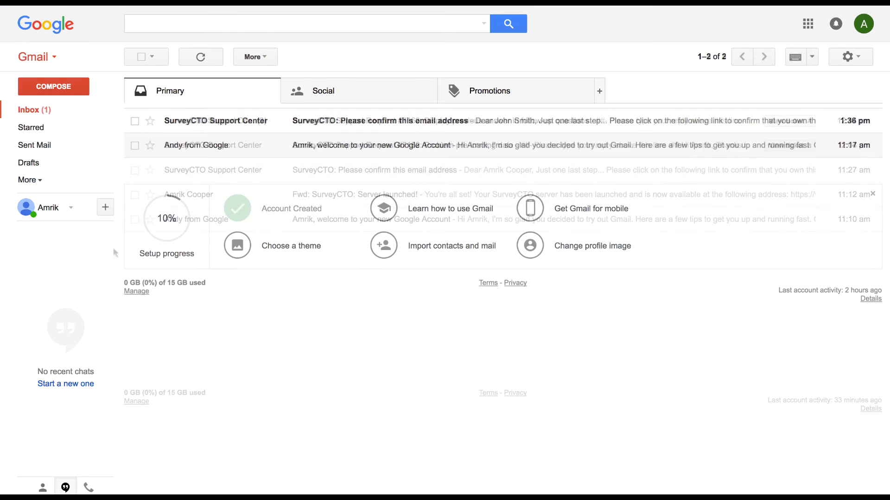
Step: Open 'SurveyCTO: Please confirm this email address' in Gmail and click its verification link
click(259, 123)
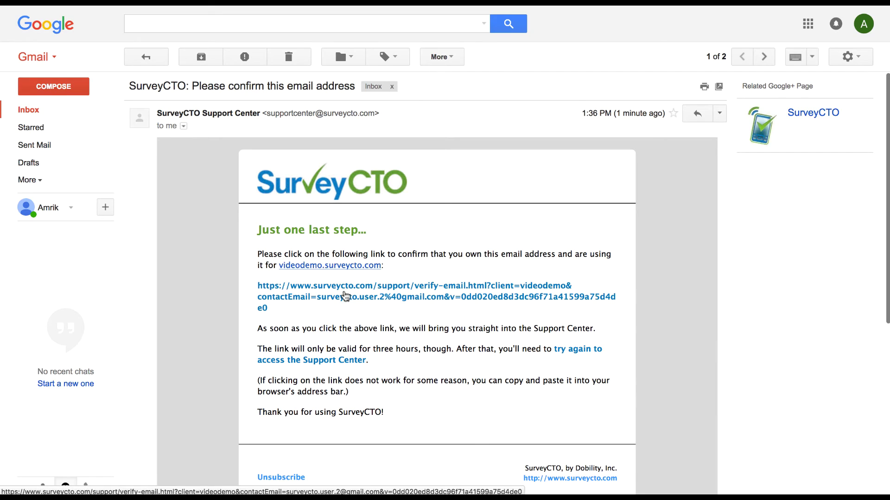
click(344, 292)
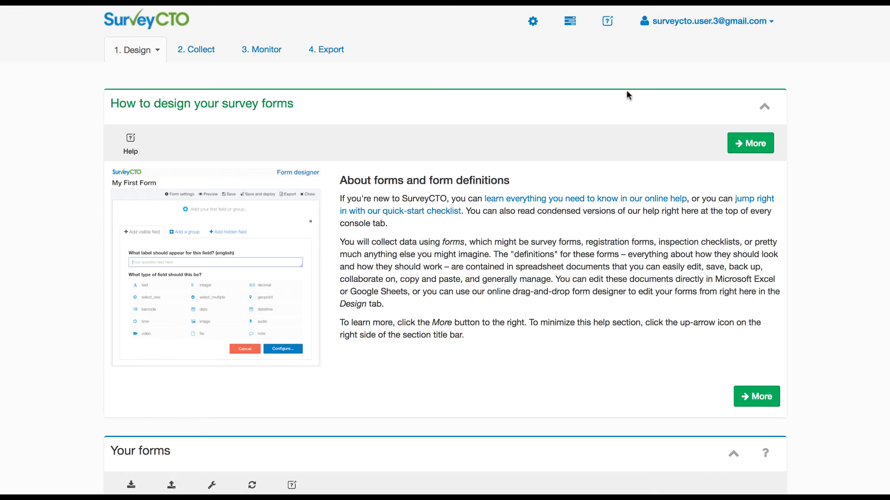
Step: In Manage Subscription, try authorizing the last user for support requests and dismiss the three-user limit error
click(681, 31)
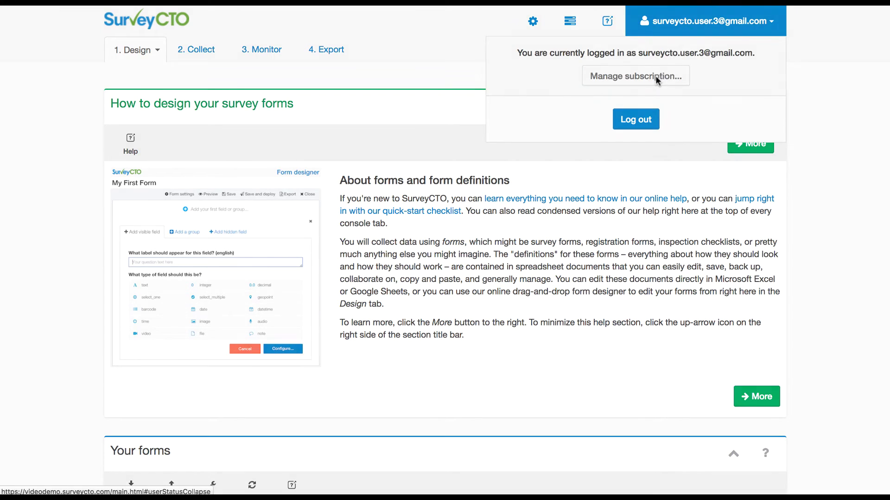
click(655, 76)
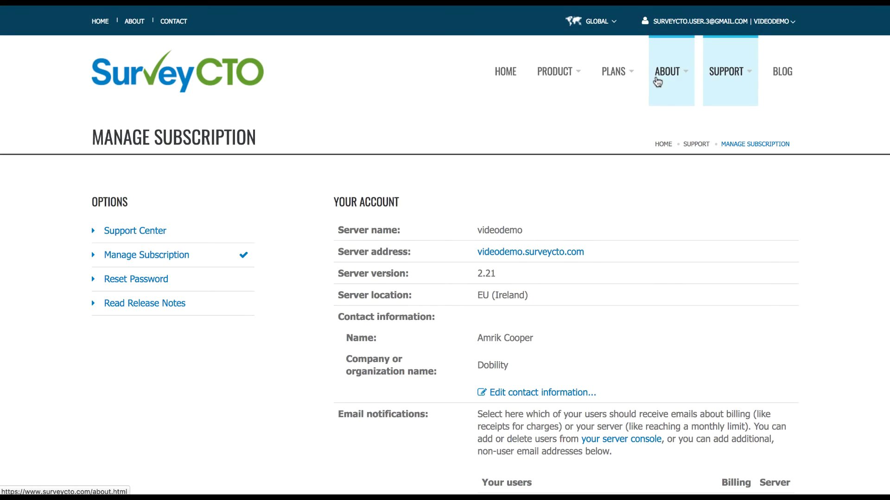
scroll(655, 82, down, 10)
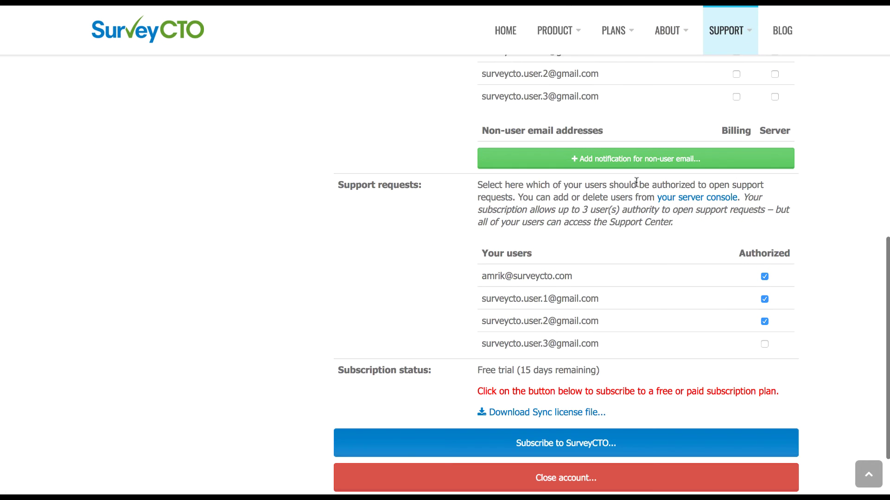
scroll(637, 182, down, 2)
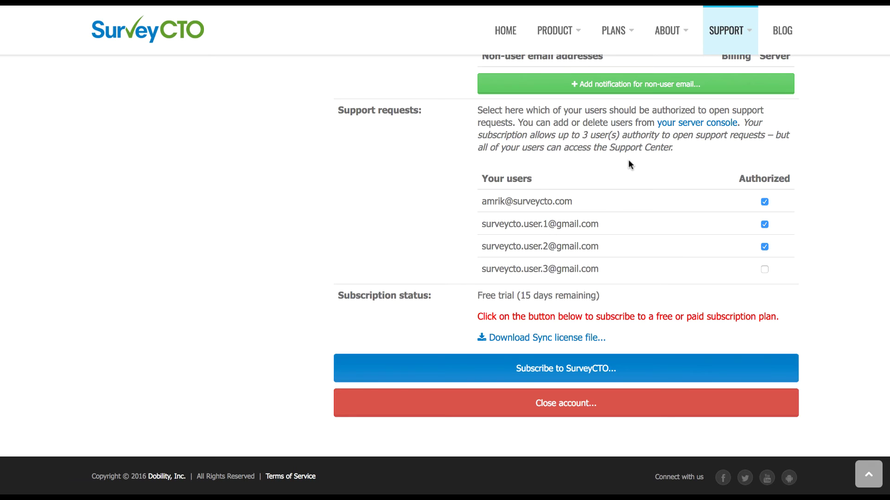
click(764, 270)
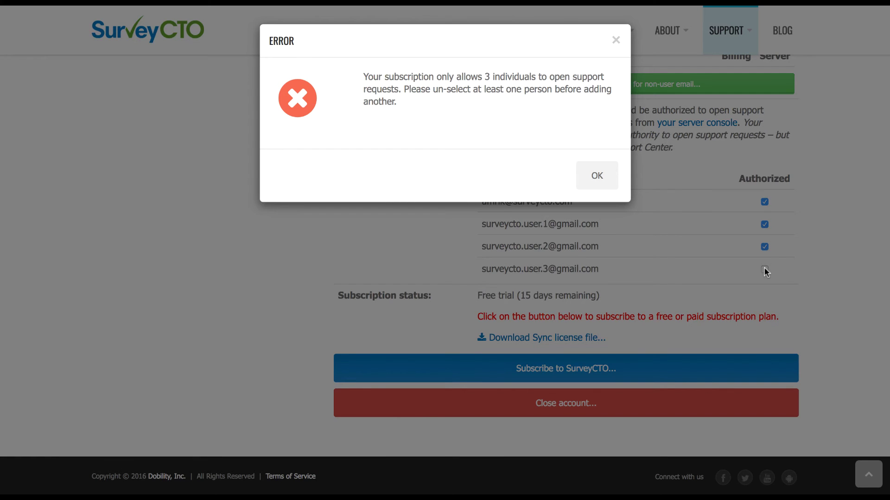
click(598, 176)
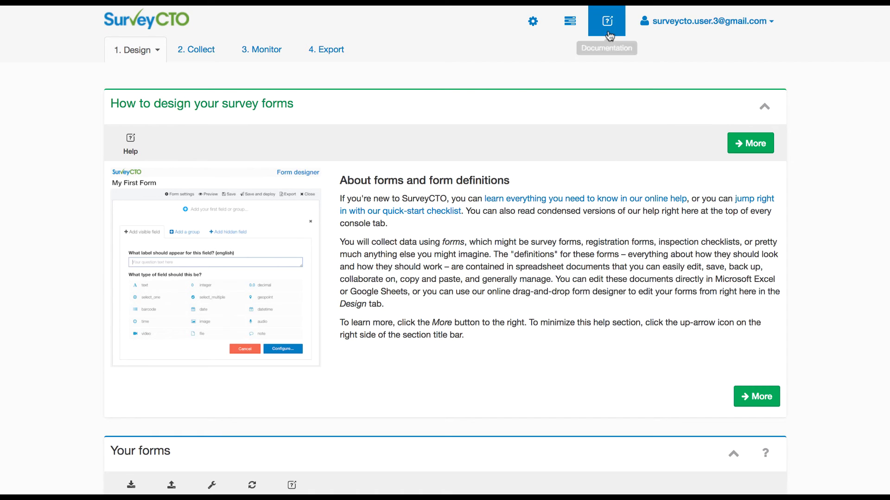
Step: Open the Support Center from Documentation, enter the user's full name, and continue to the Support Center
click(608, 34)
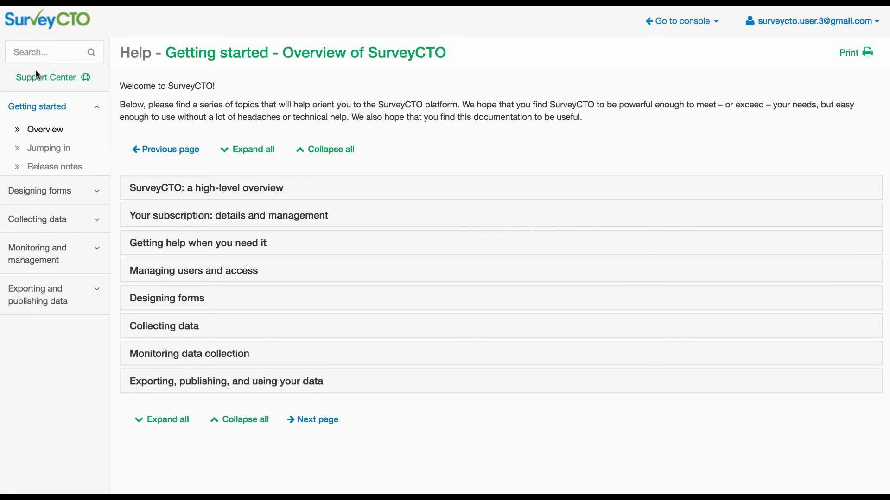
click(40, 76)
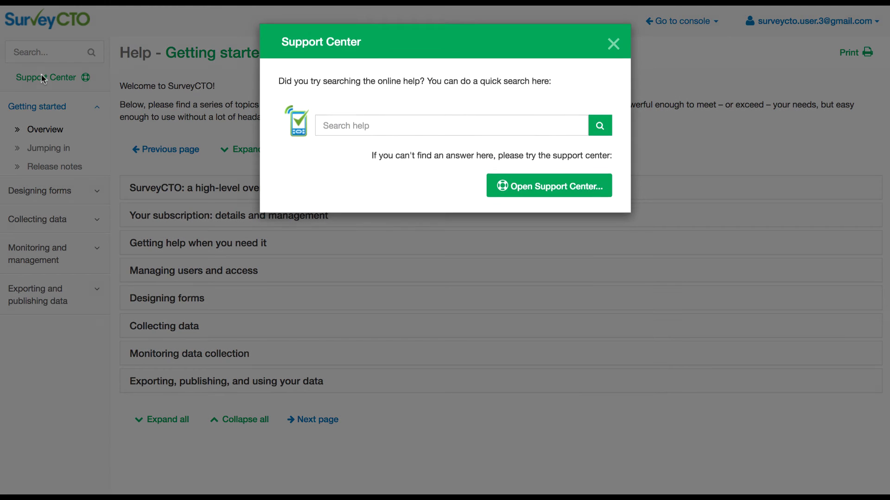
click(522, 197)
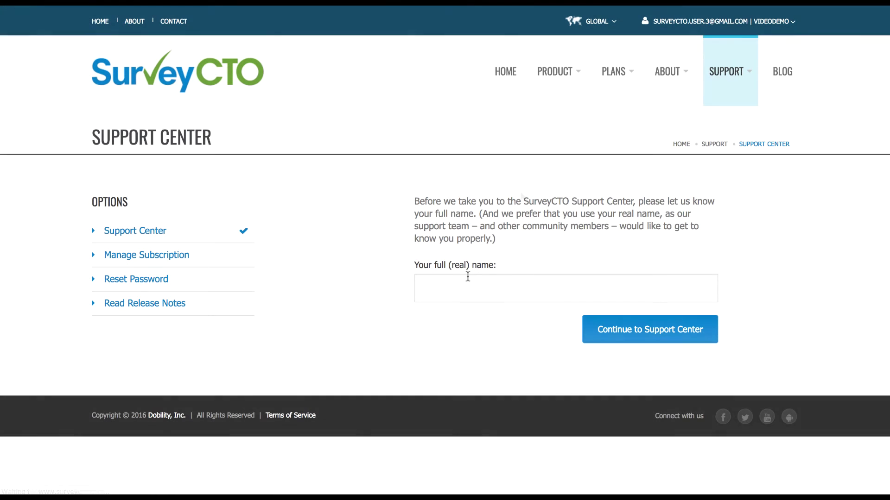
click(464, 280)
text(Jane S)
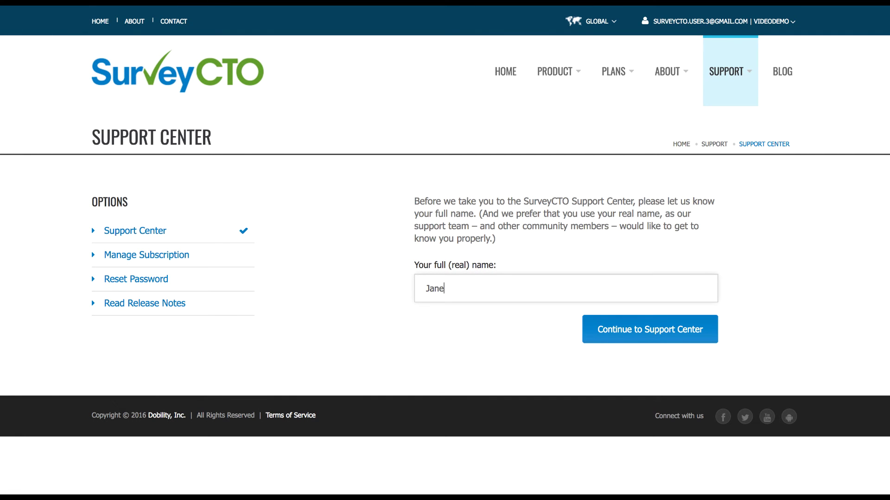
text(mith)
click(614, 330)
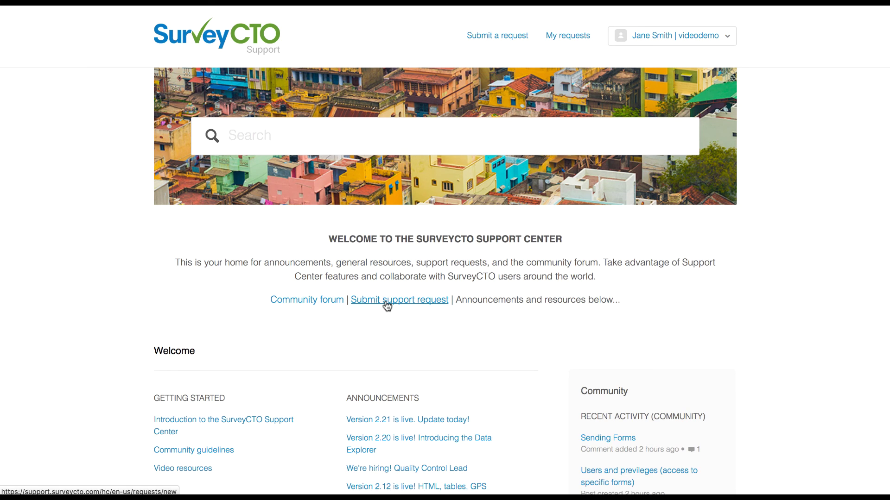
Step: Try the 'Submit support request' link, which reports this user is not authorized
click(386, 301)
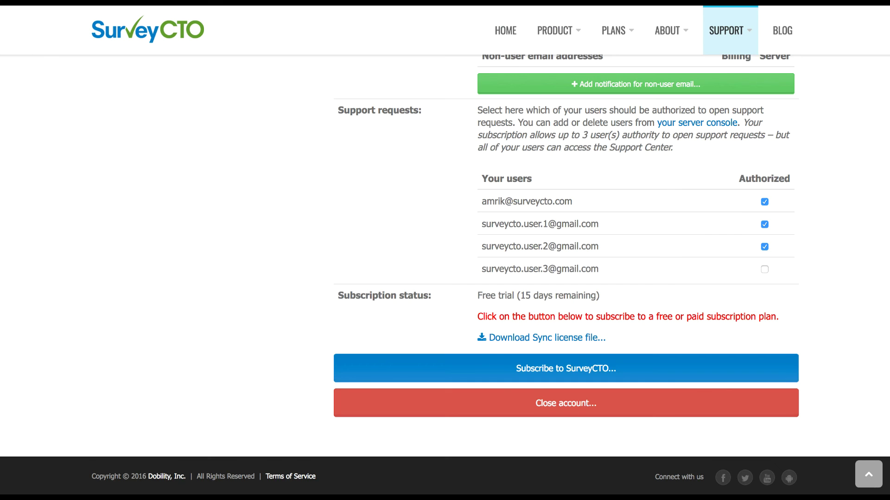
Step: Move support-request authorization from the third listed user to the fourth user
click(764, 247)
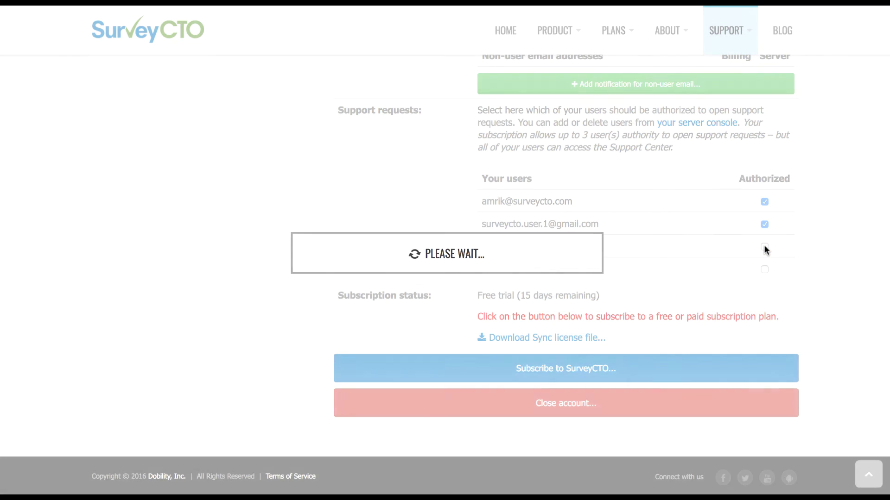
click(764, 269)
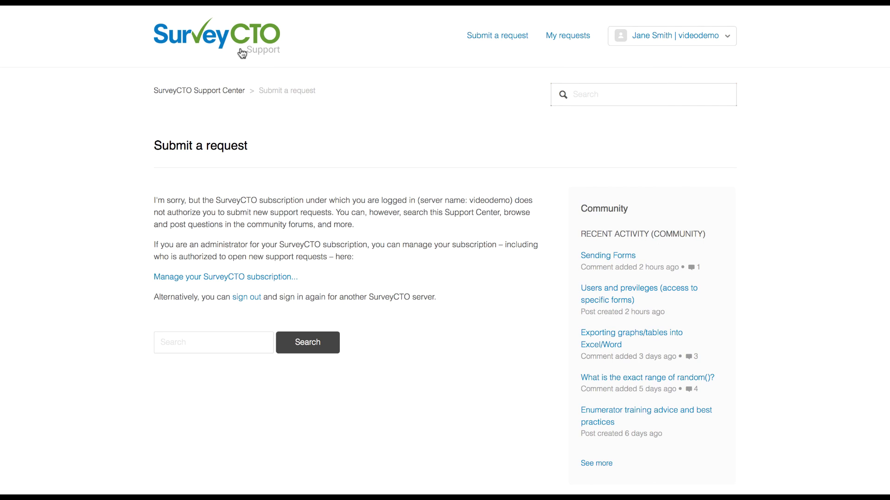
Step: Return to the Support Center home and reopen Submit a request to reach the blank request form
click(238, 48)
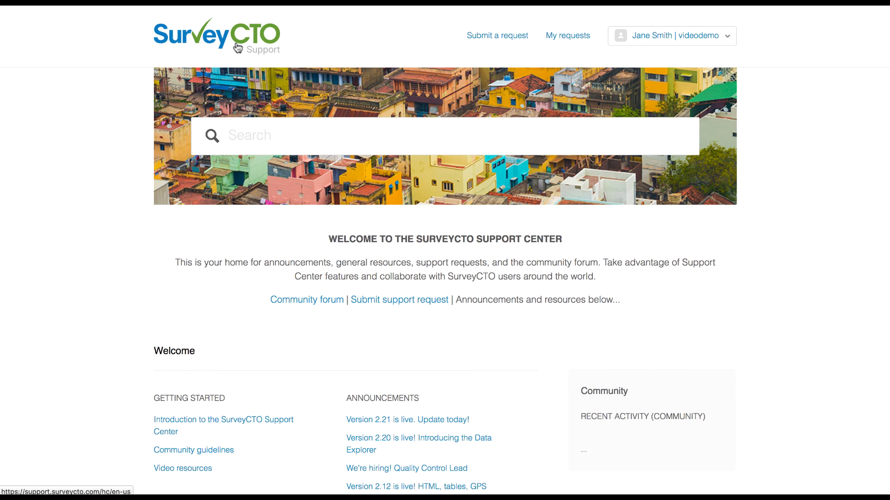
click(477, 37)
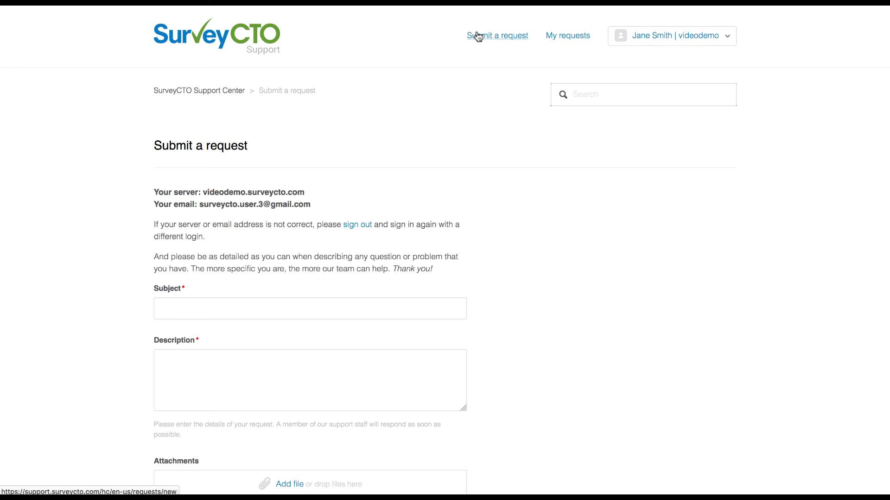
scroll(477, 36, down, 3)
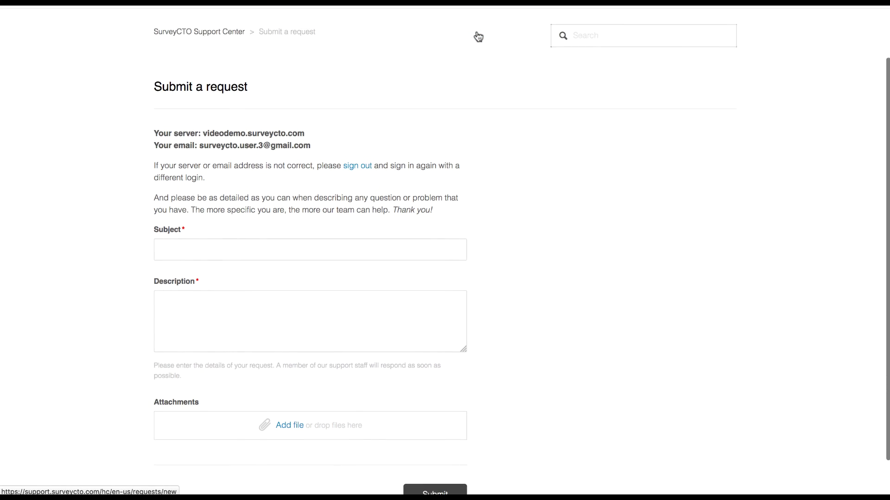